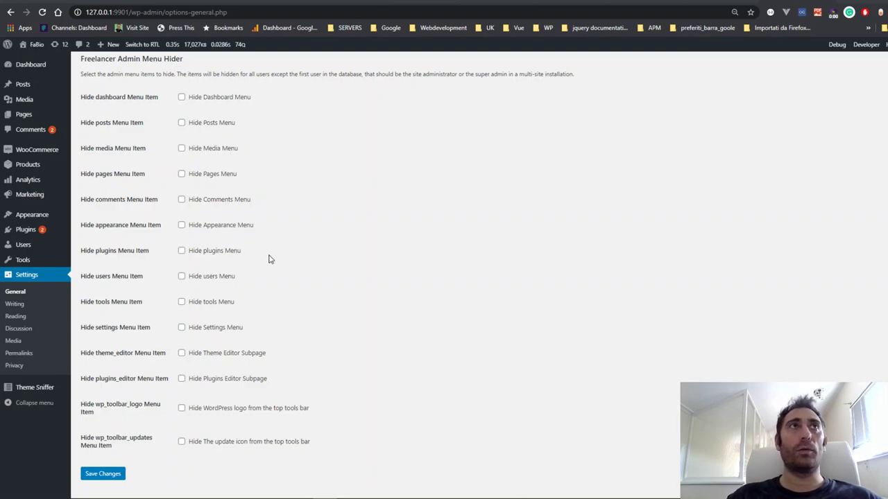
Step: Go from the installed plugins list to the Add Plugins page and focus its plugin search box
mouse_move(40, 231)
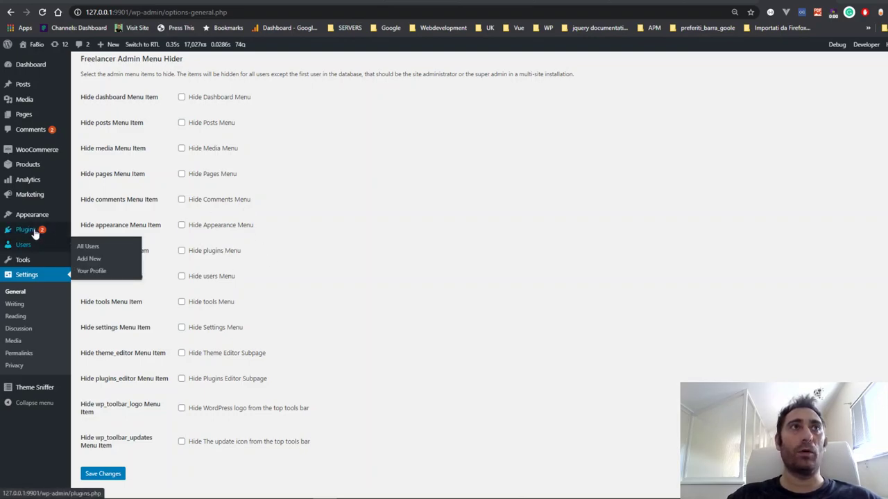
left_click(106, 233)
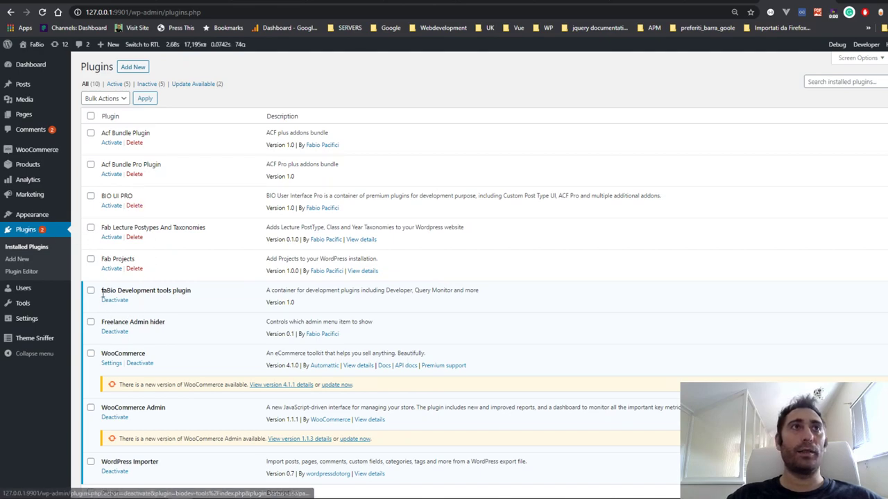
left_click(138, 68)
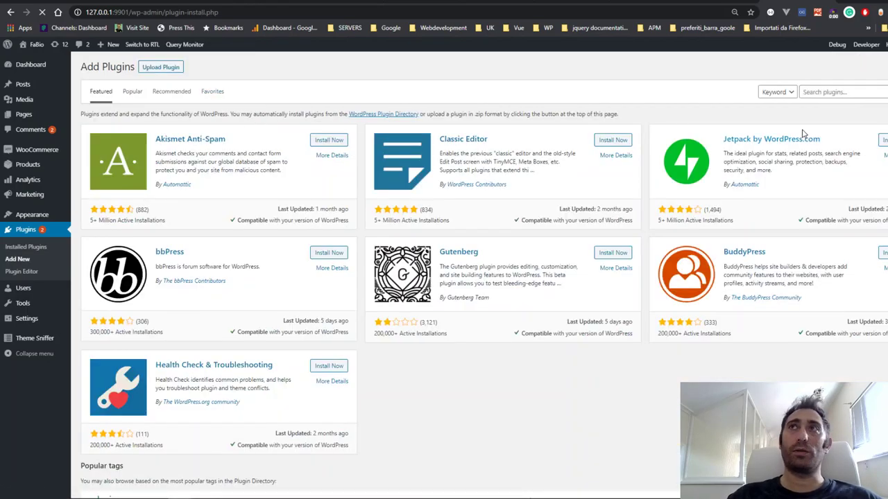
left_click(853, 90)
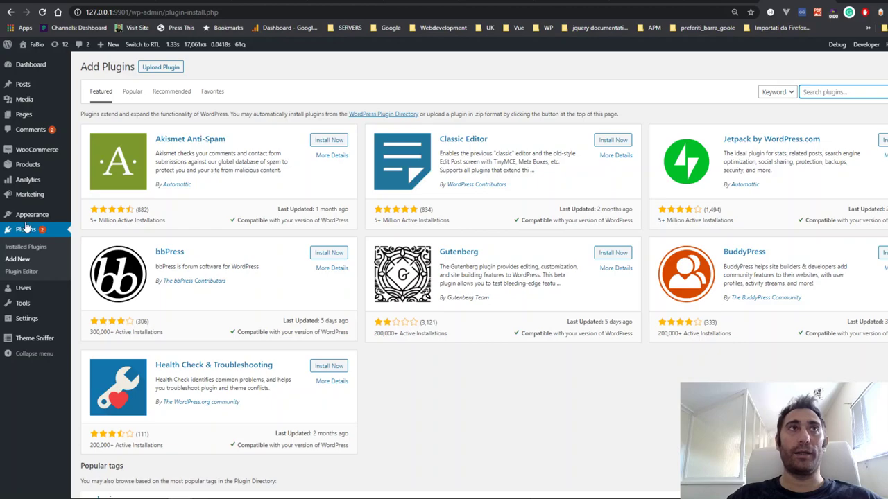
Step: On the installed plugins list, deactivate the Freelance Admin hider plugin and then reactivate it
left_click(24, 248)
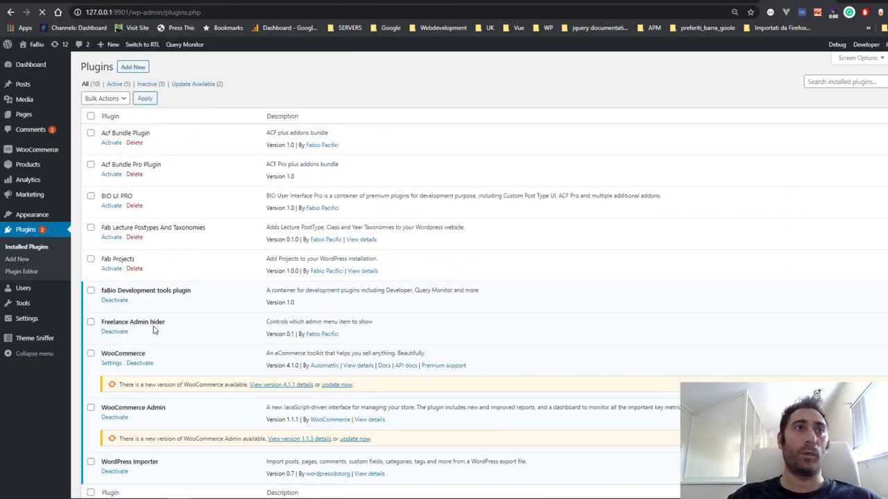
left_click(119, 334)
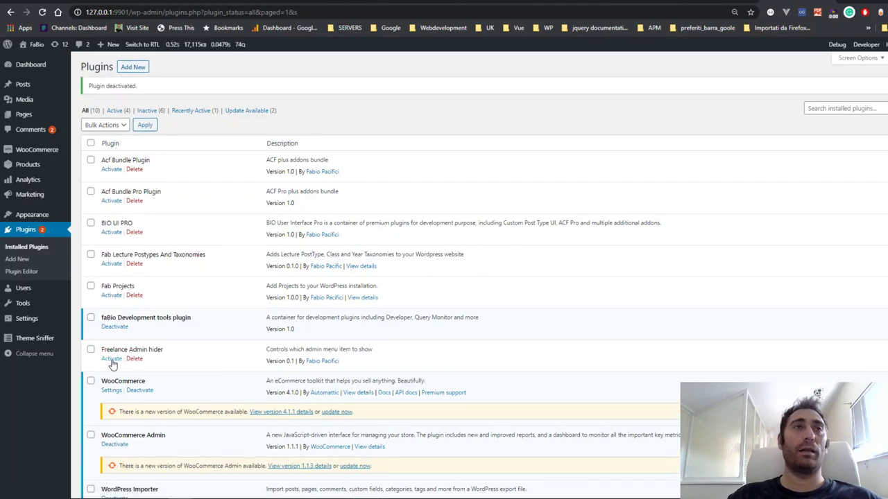
left_click(112, 360)
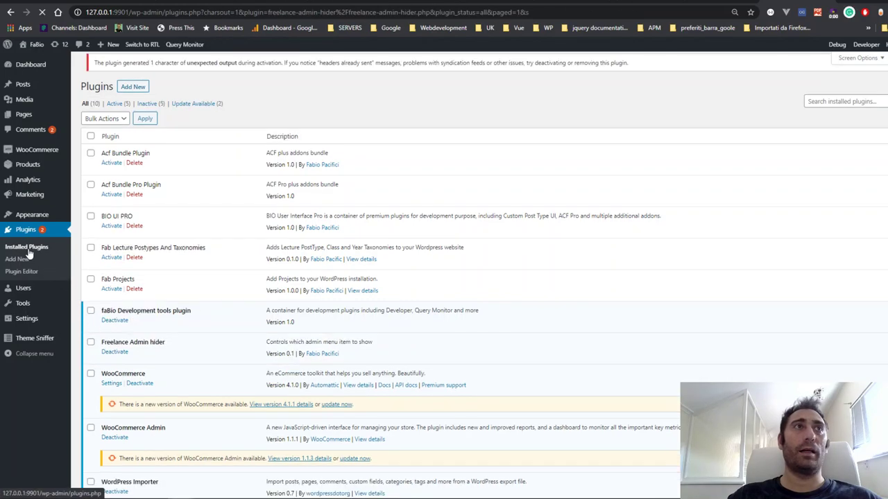
Step: Open Settings > General, scroll to the Freelancer Admin Menu Hider section and highlight its title
mouse_move(31, 219)
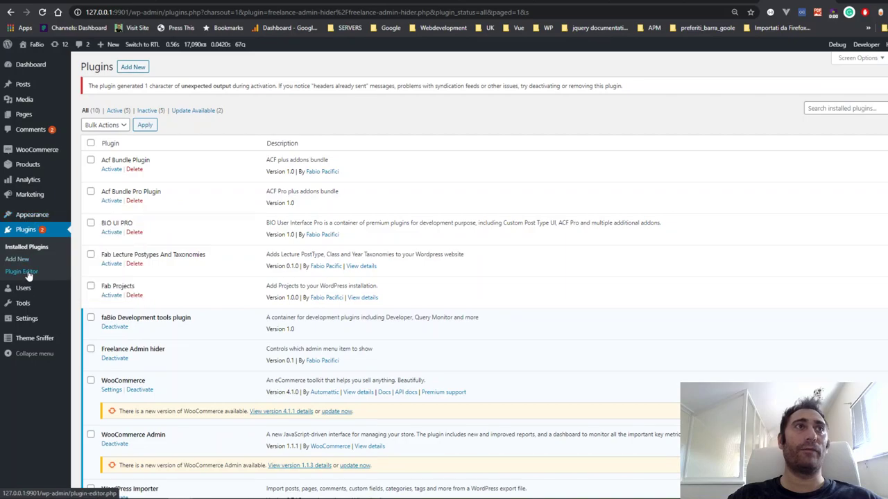
mouse_move(28, 318)
left_click(94, 321)
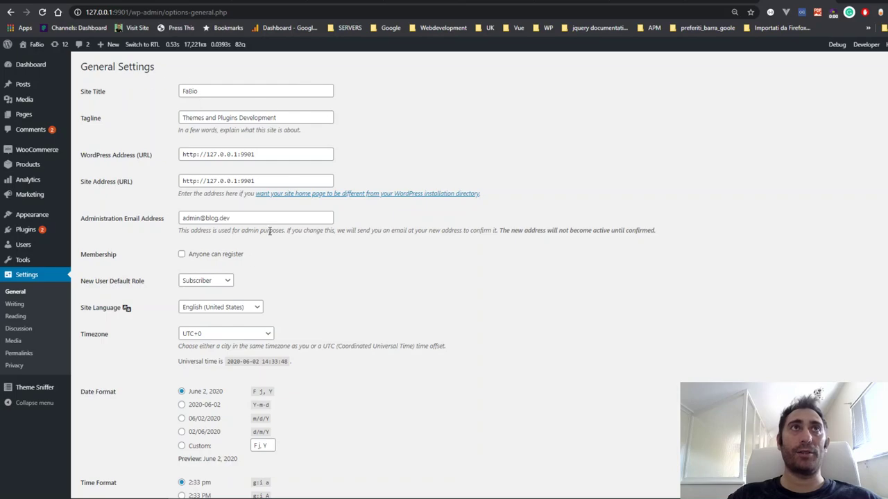
scroll(173, 277, "down", 6)
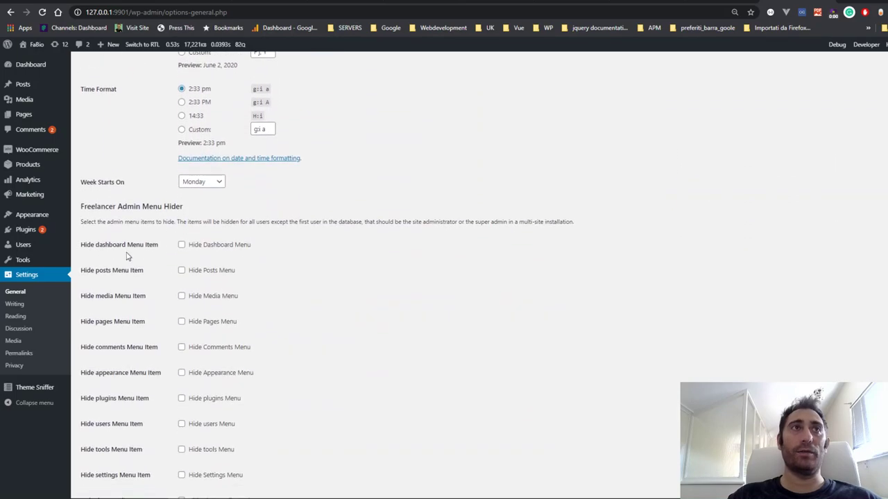
left_click_drag(80, 206, 220, 217)
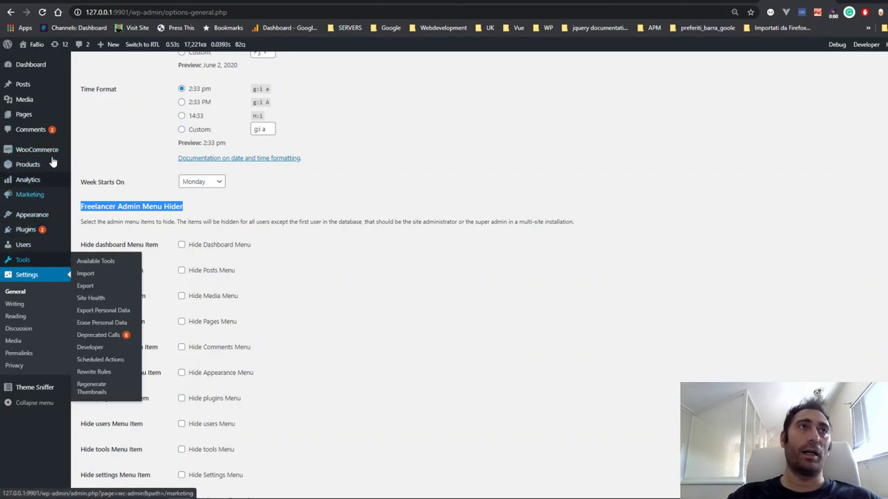
scroll(201, 351, "down", 3)
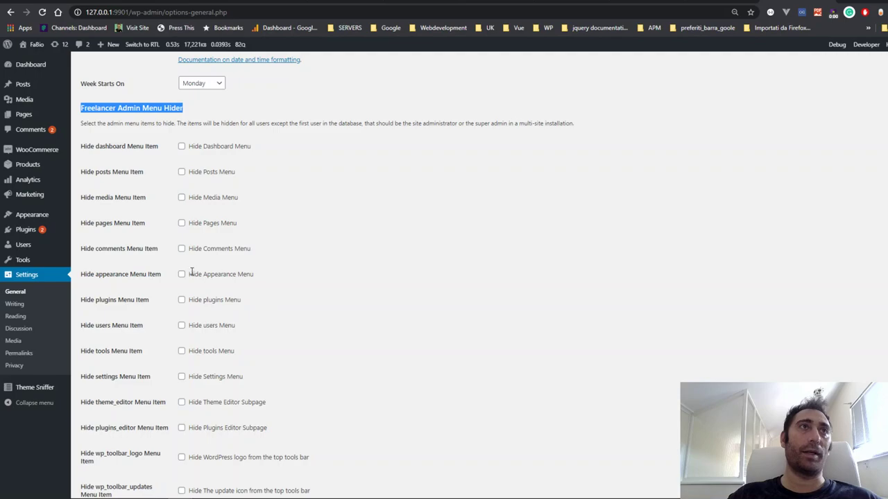
mouse_move(48, 251)
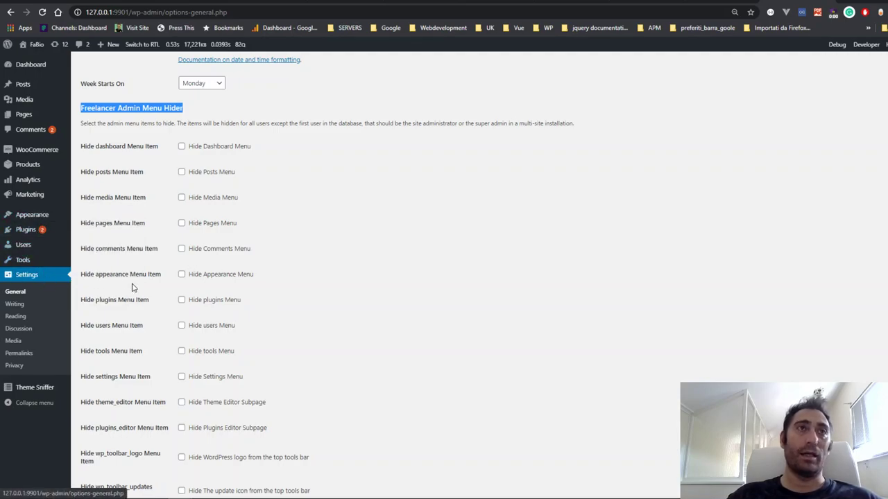
scroll(347, 325, "down", 2)
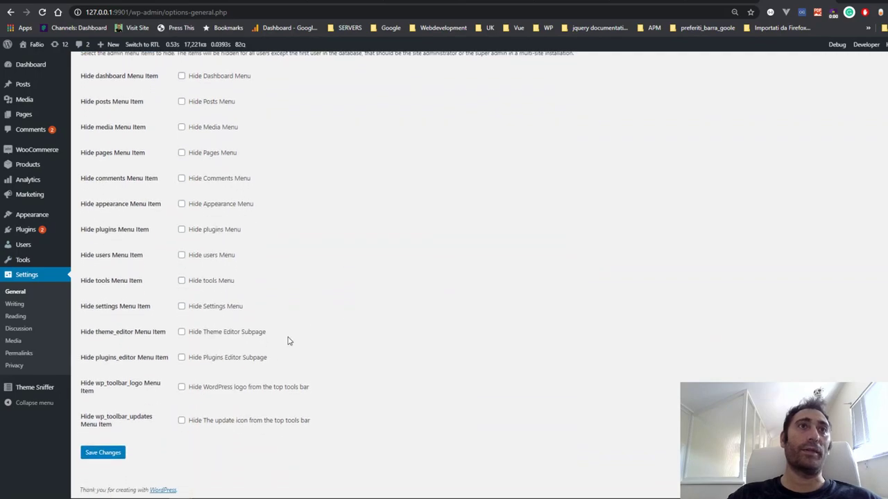
mouse_move(40, 230)
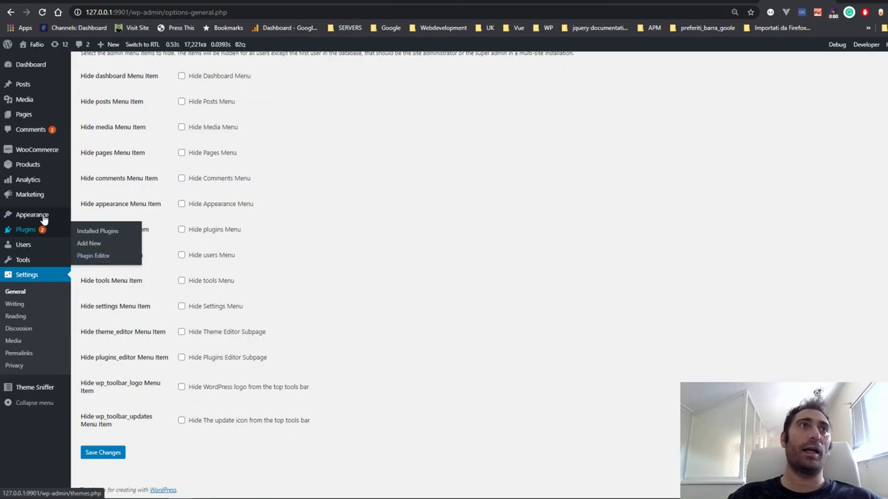
mouse_move(38, 215)
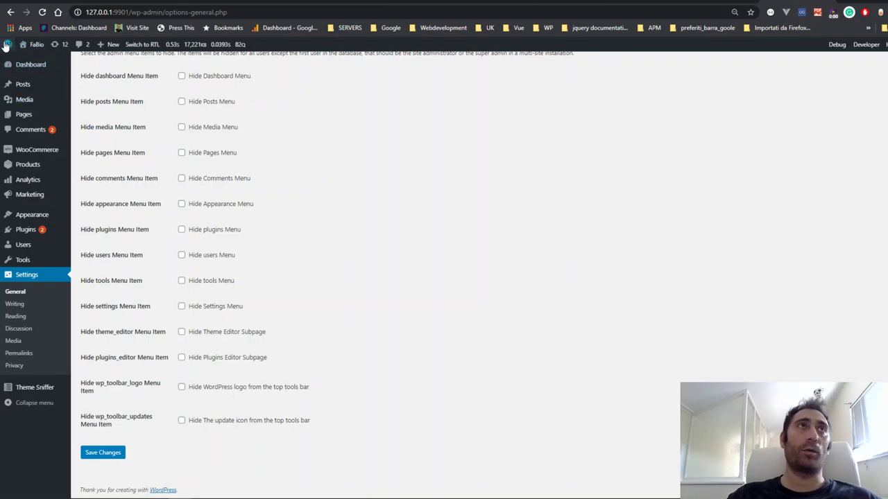
mouse_move(8, 44)
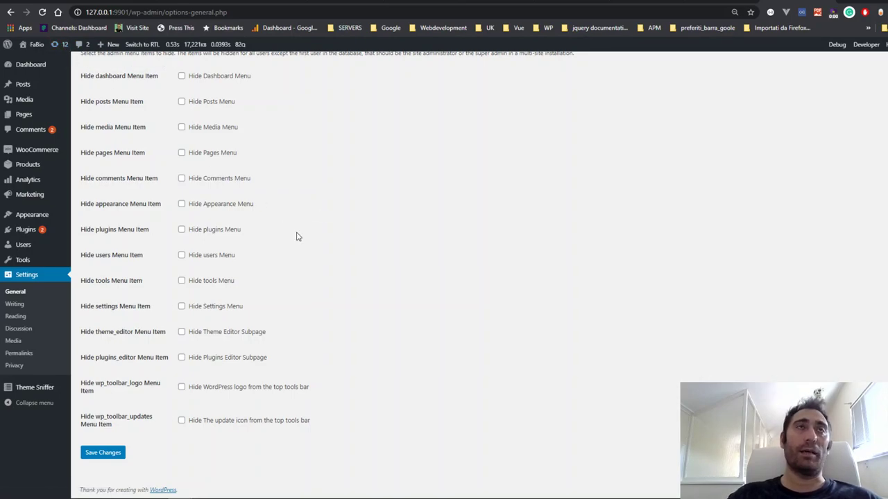
Step: Tick the options hiding the Dashboard, Appearance and Plugins menus
scroll(297, 236, "up", 2)
left_click(182, 175)
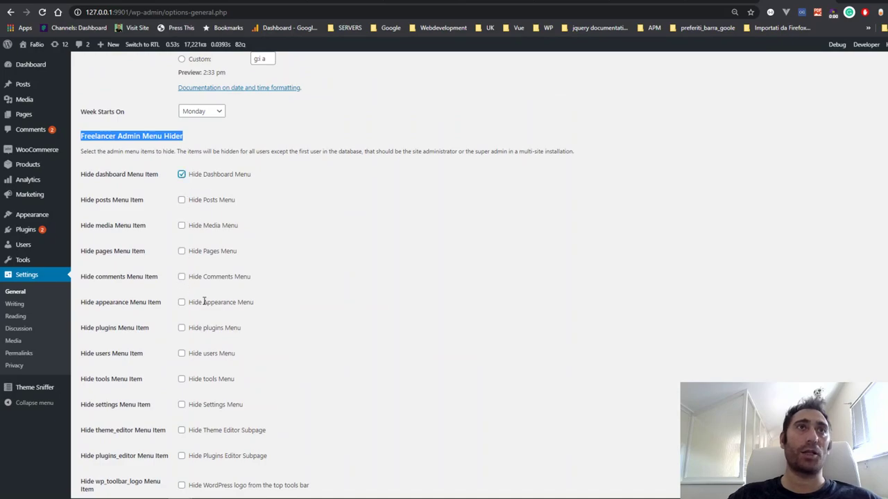
scroll(204, 302, "down", 1)
left_click(181, 254)
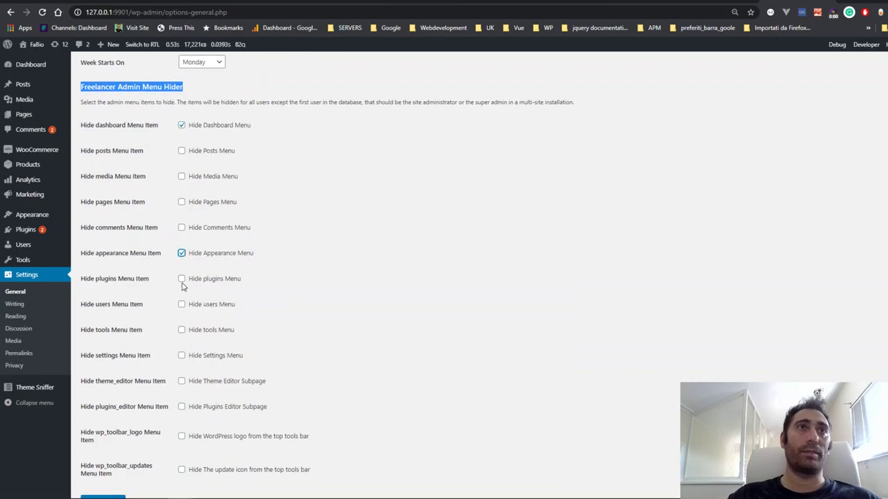
left_click(182, 279)
Step: Also hide Tools, Settings, Theme Editor and Plugins Editor, then save the changes
scroll(250, 326, "down", 1)
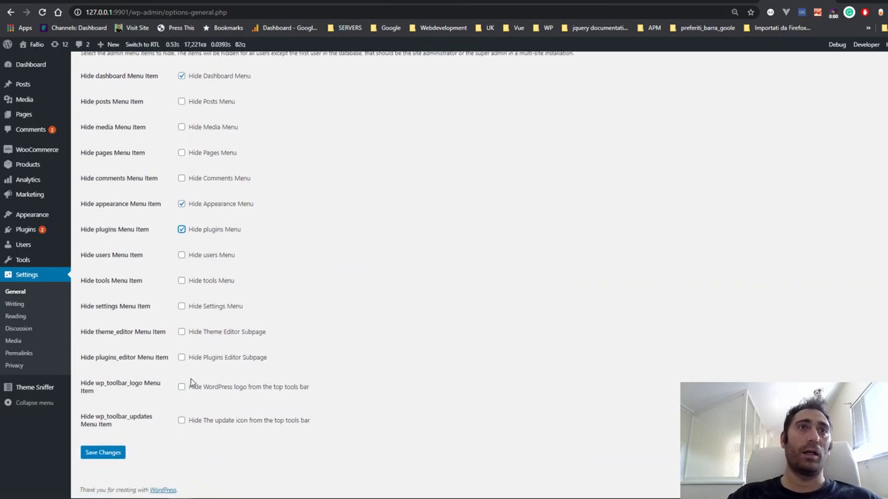
left_click(184, 307)
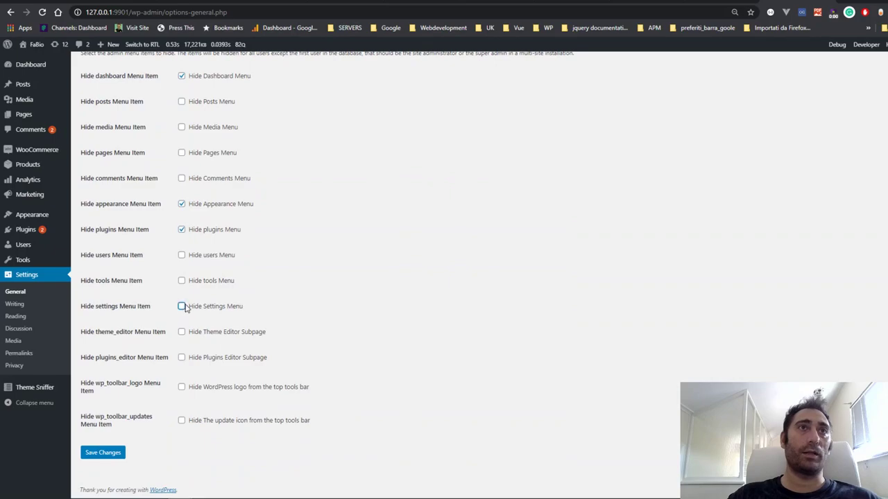
left_click(184, 283)
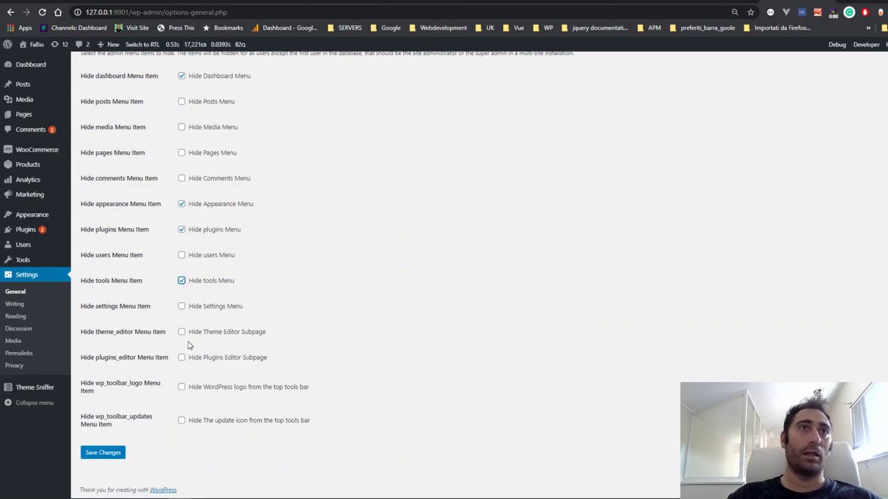
left_click(182, 307)
left_click(183, 333)
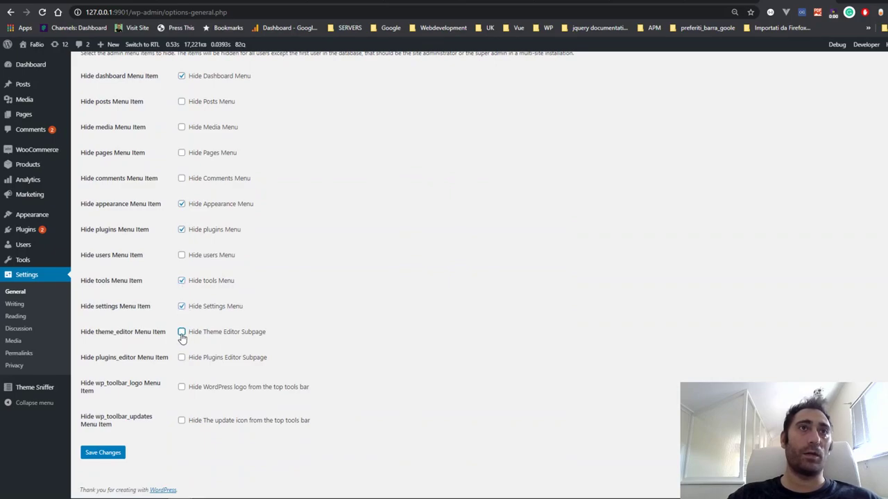
left_click(182, 358)
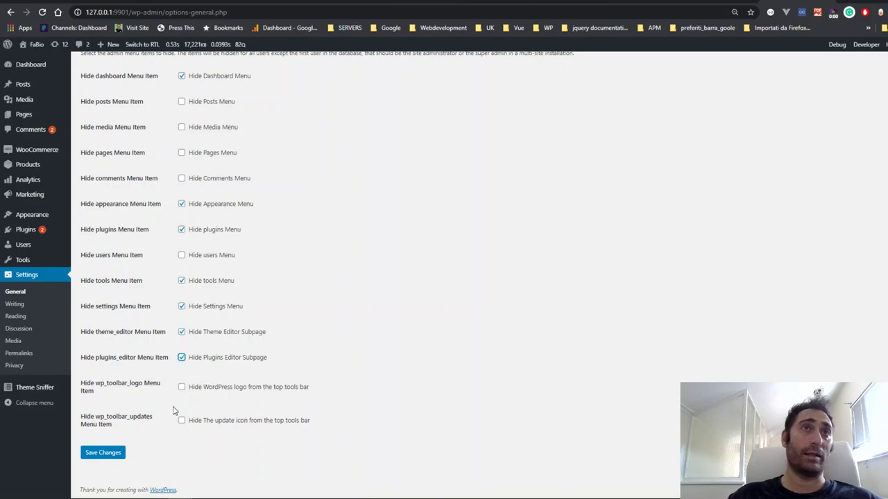
left_click(107, 455)
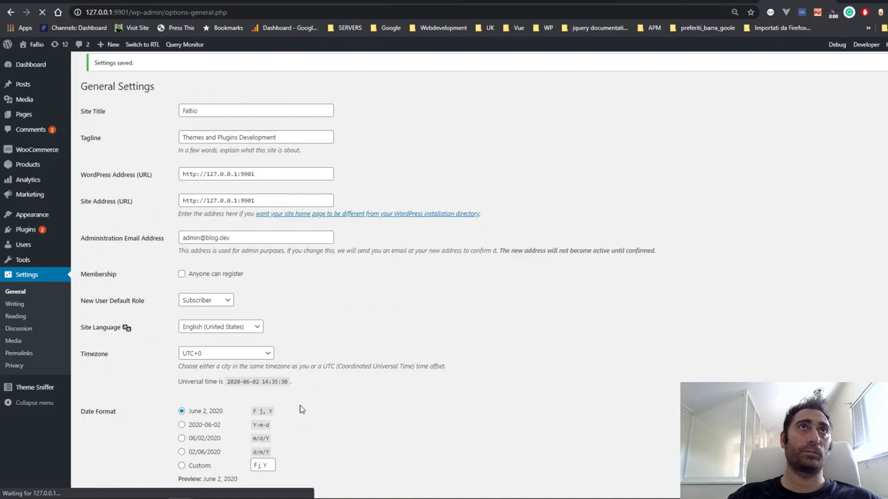
scroll(323, 301, "down", 8)
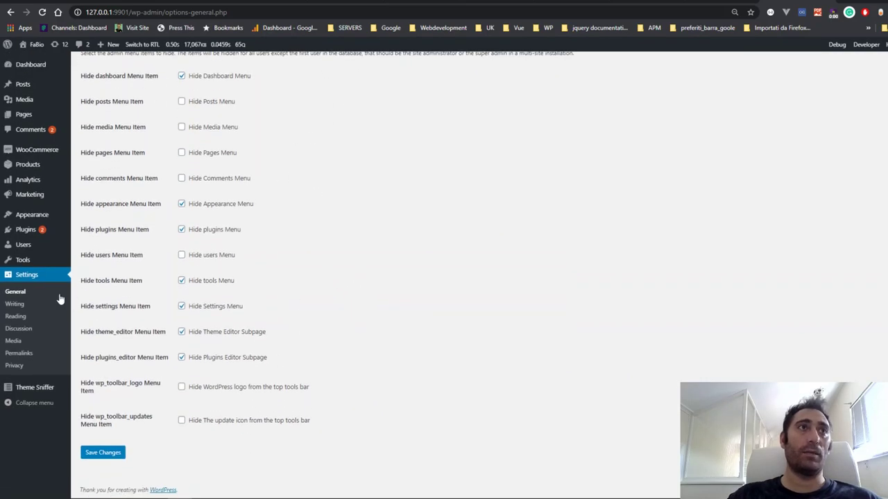
Step: Open Users > All Users to see the two Administrator accounts
left_click(89, 249)
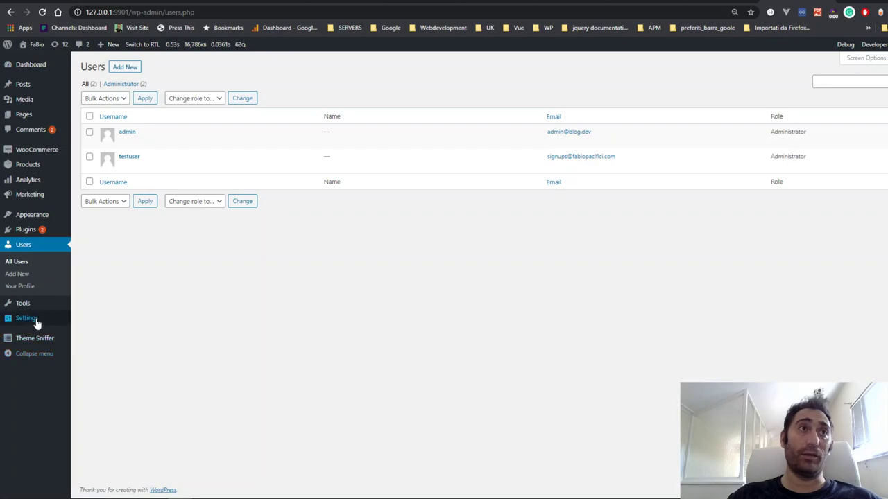
mouse_move(32, 310)
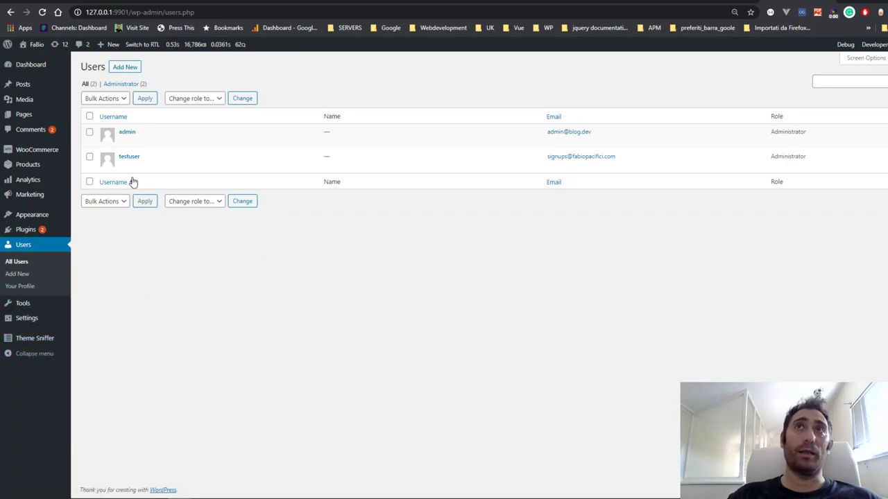
Step: Switch to testuser and review its dashboard menu lacking Appearance, Plugins, Tools and Settings
mouse_move(123, 172)
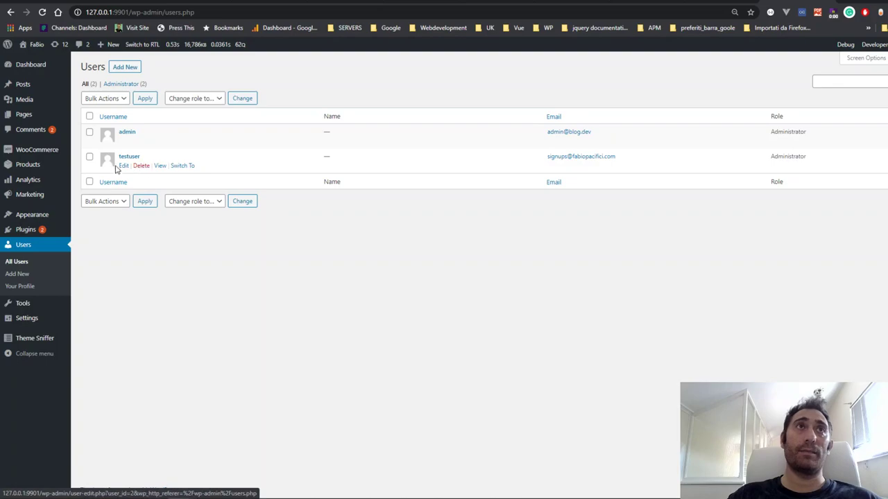
left_click(182, 166)
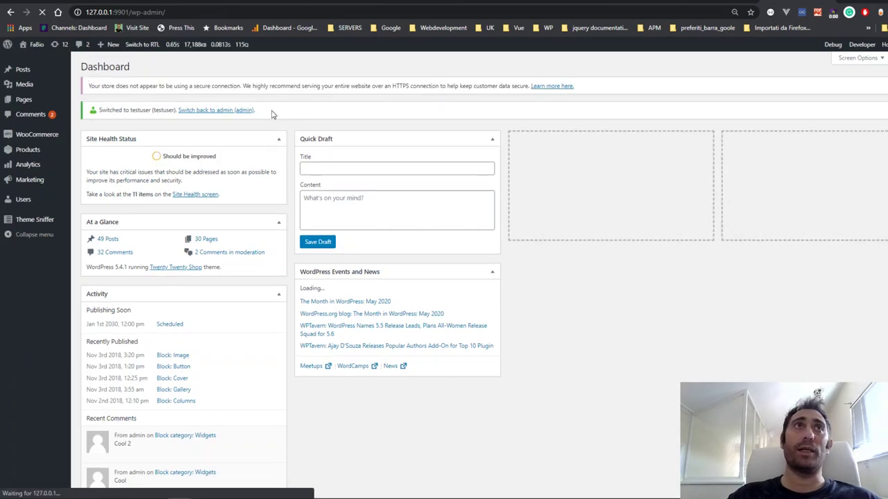
mouse_move(37, 68)
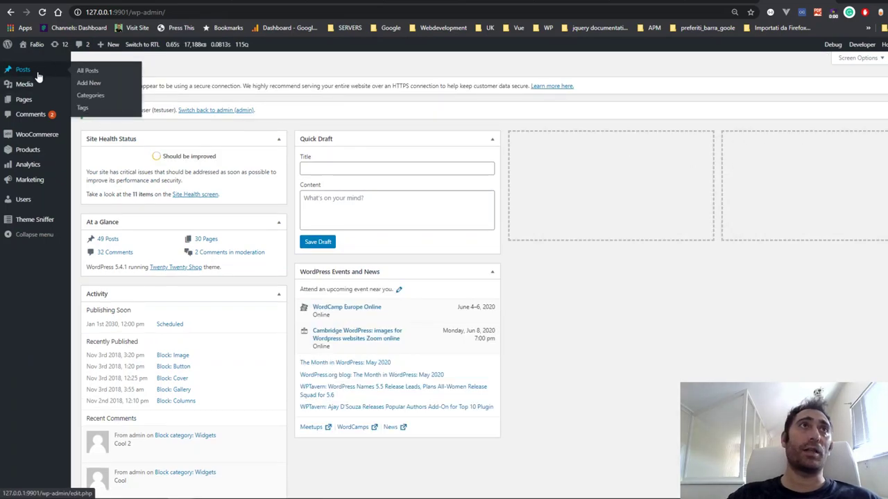
mouse_move(36, 210)
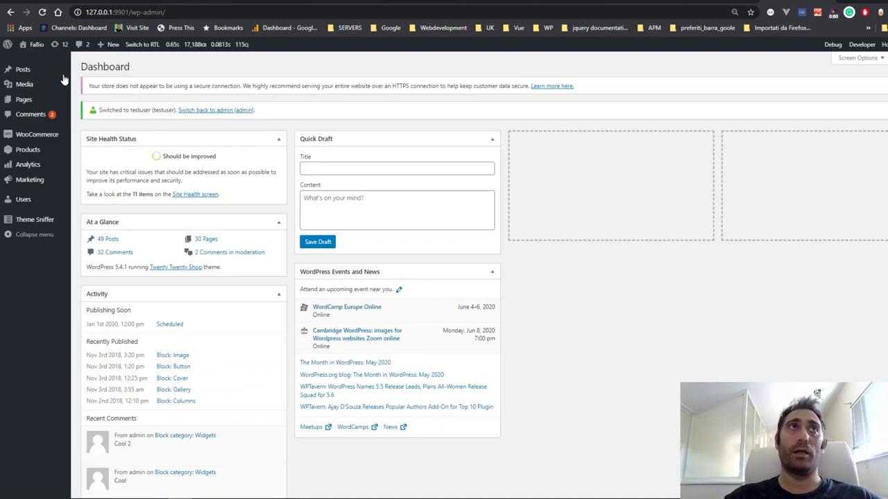
mouse_move(60, 77)
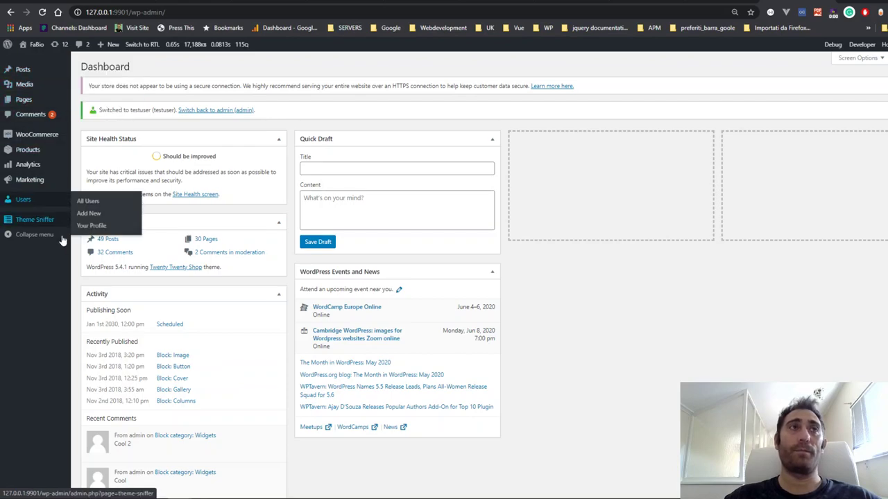
Step: Switch back to the admin account and go to Dashboard > Updates
left_click(215, 111)
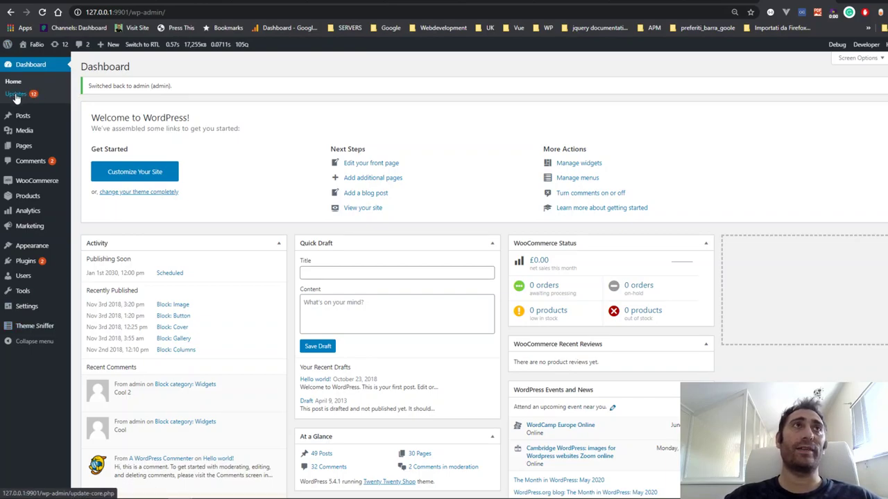
right_click(16, 97)
key("Escape")
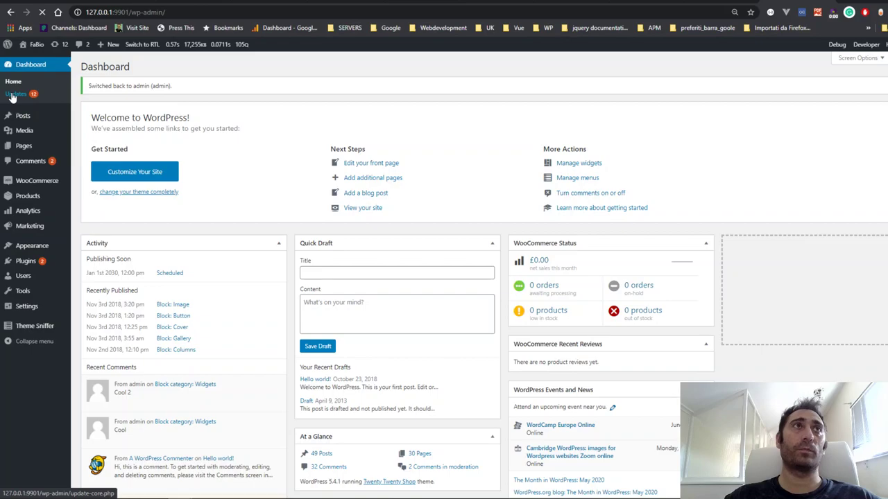
left_click(13, 97)
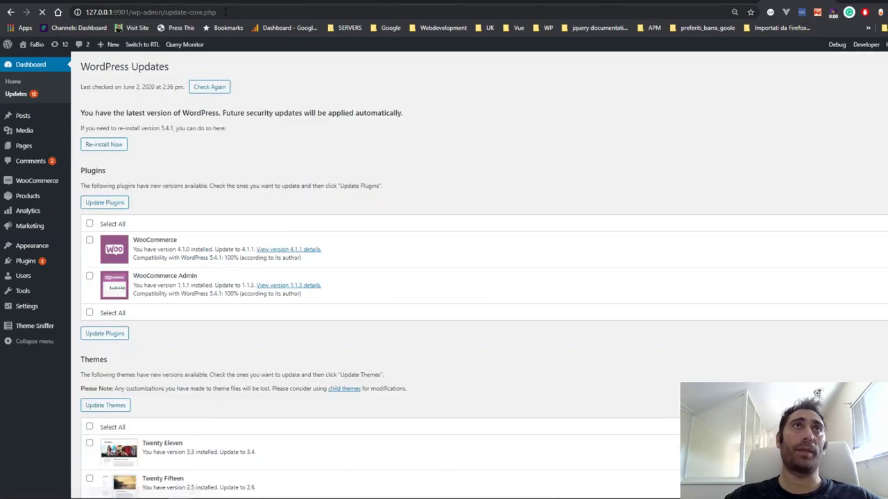
Step: Select the update-core.php address in the browser's address bar for copying
left_click_drag(224, 11, 85, 12)
key("ctrl+c")
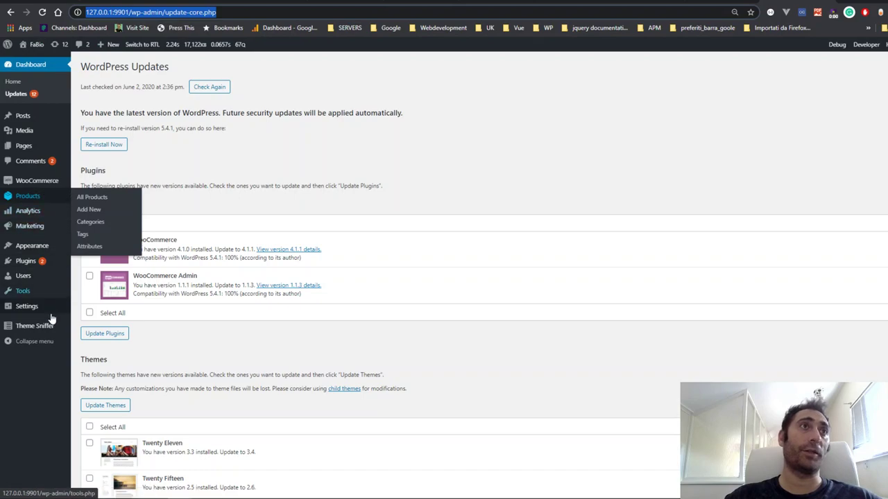
mouse_move(37, 276)
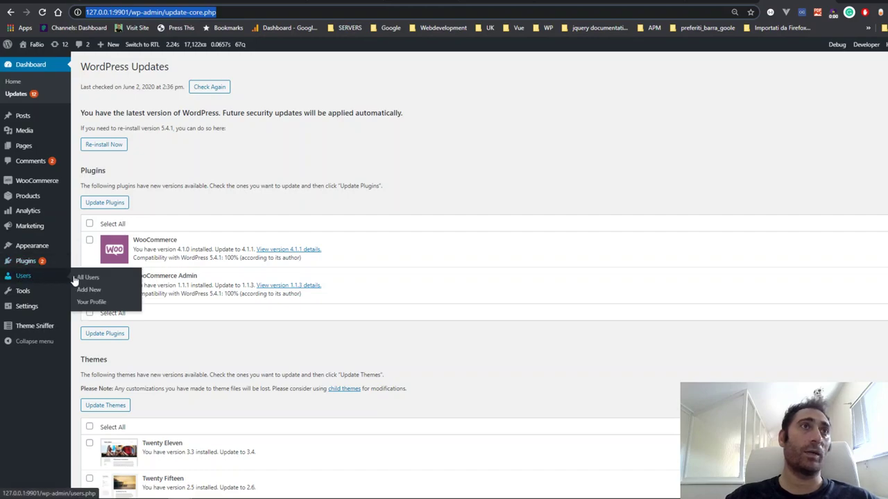
Step: Switch to testuser from All Users, view its users list, then switch back to admin
left_click(84, 278)
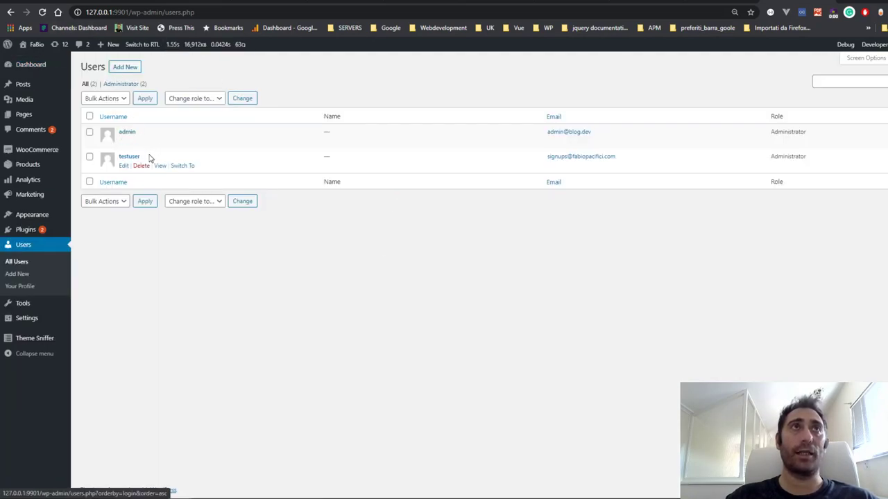
left_click(183, 169)
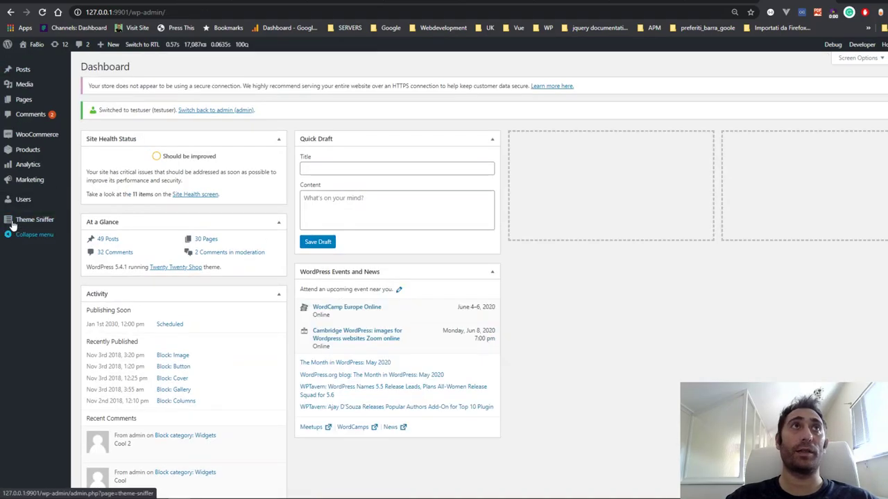
mouse_move(5, 45)
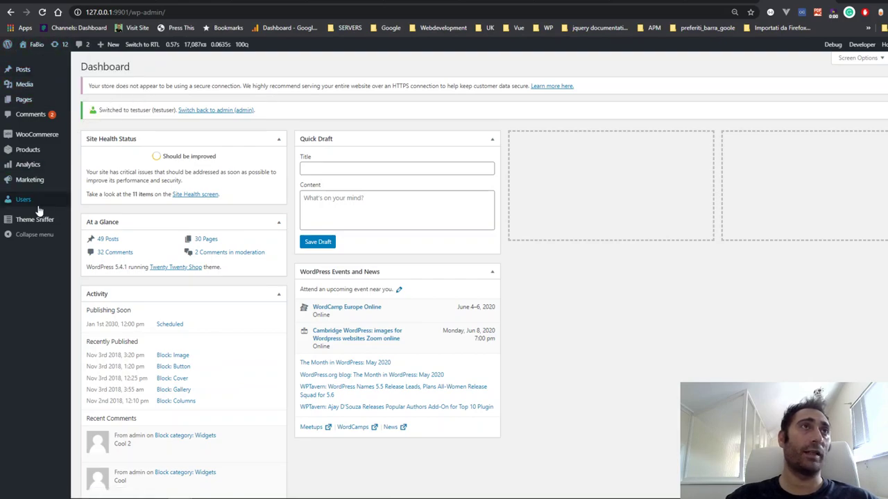
mouse_move(30, 201)
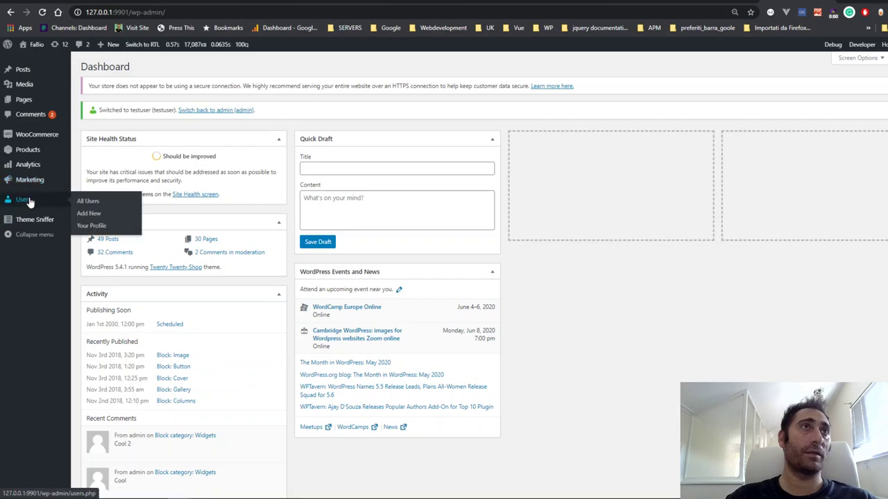
left_click(103, 200)
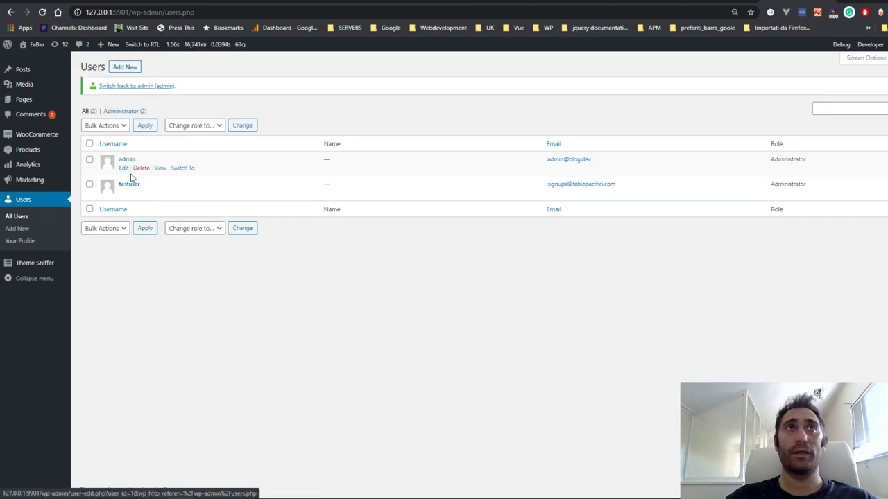
left_click(186, 170)
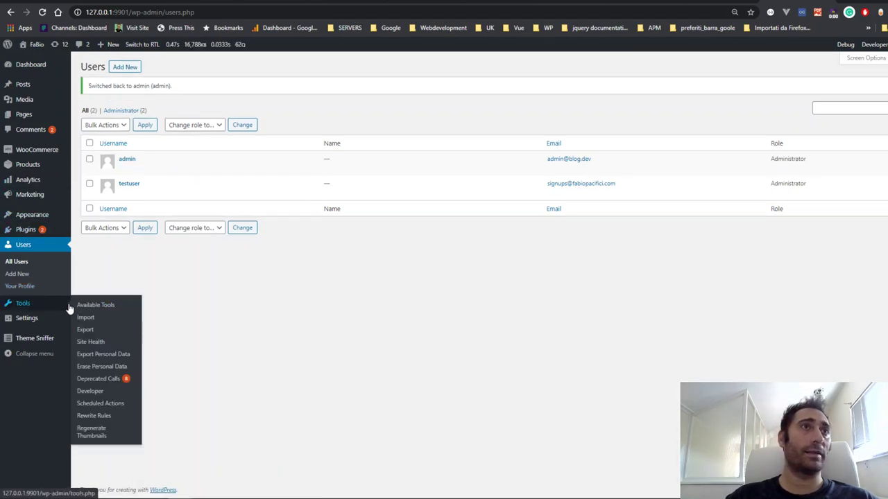
Step: In Settings > General, also hide the toolbar WordPress logo and update icon, then save
mouse_move(40, 317)
left_click(89, 320)
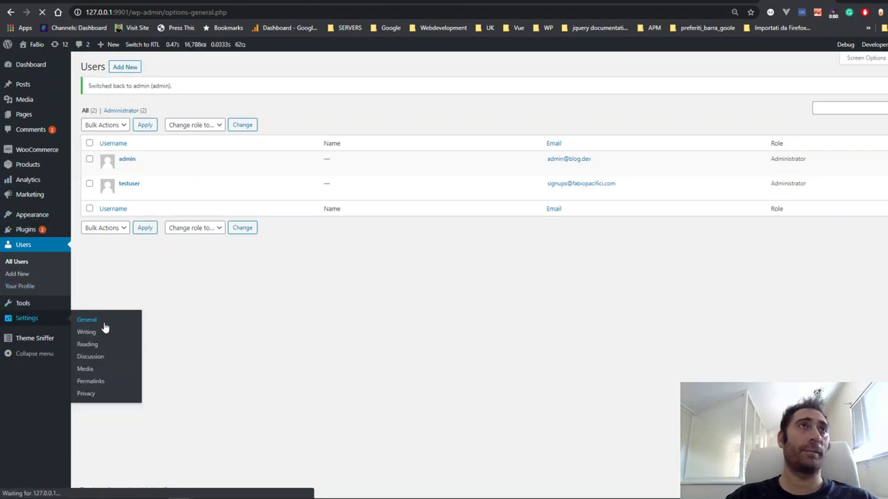
scroll(277, 281, "down", 8)
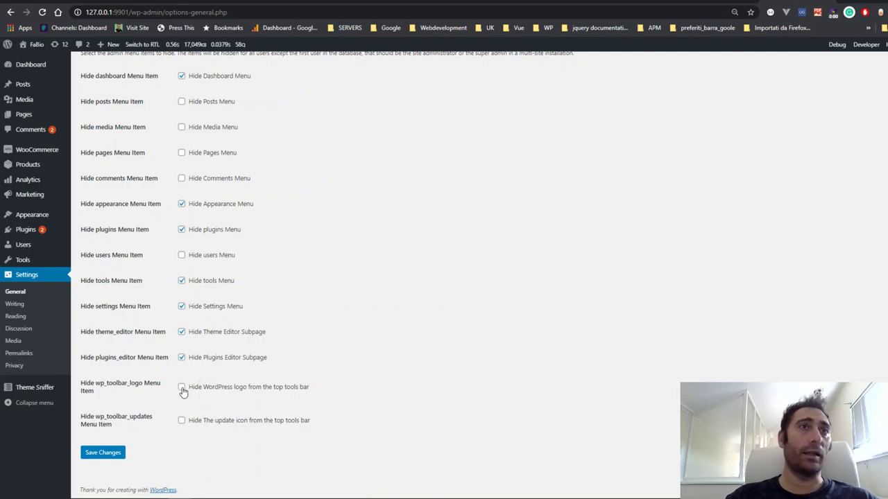
left_click(182, 387)
left_click(181, 420)
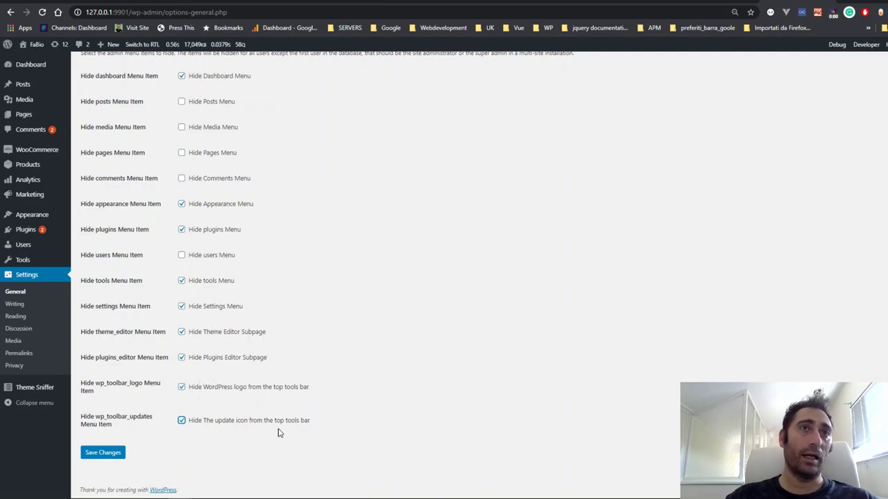
scroll(290, 387, "up", 2)
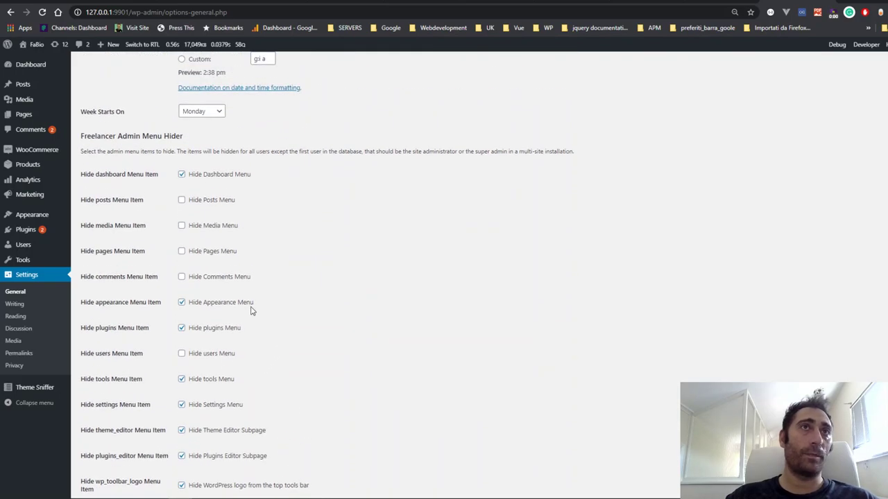
scroll(244, 235, "down", 2)
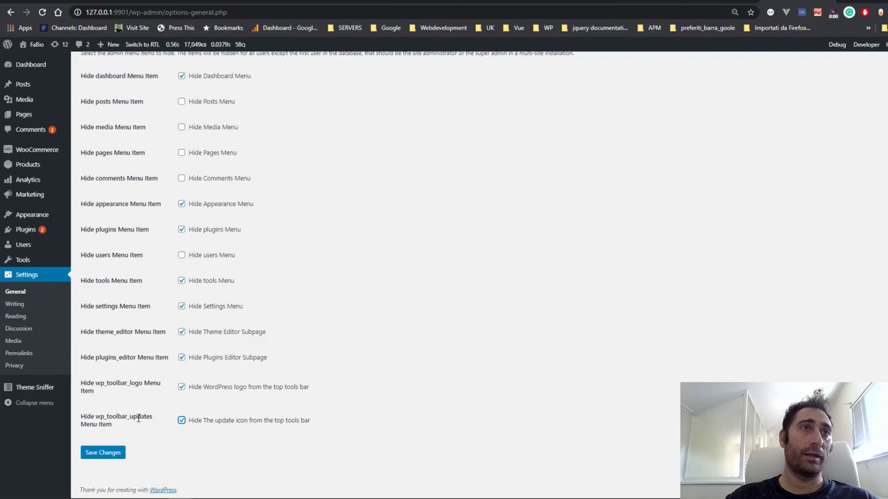
left_click(108, 454)
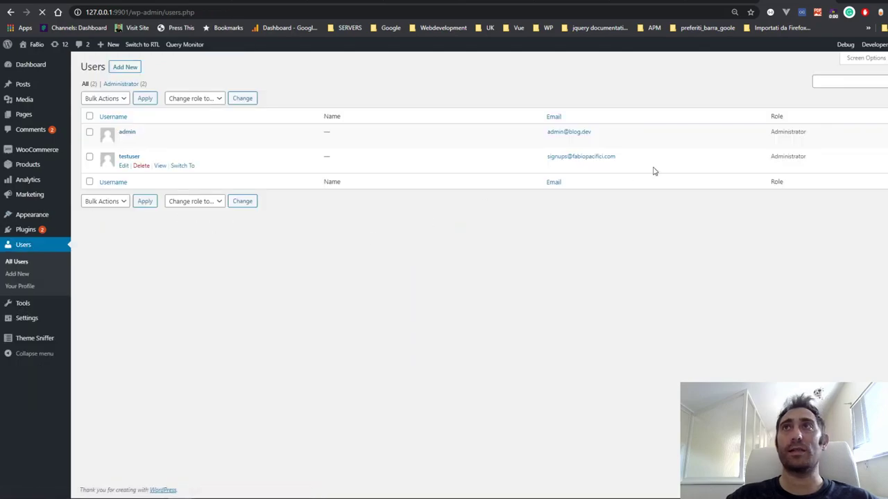
Step: Confirm testuser has the Administrator role, then switch to the testuser account
double_click(794, 157)
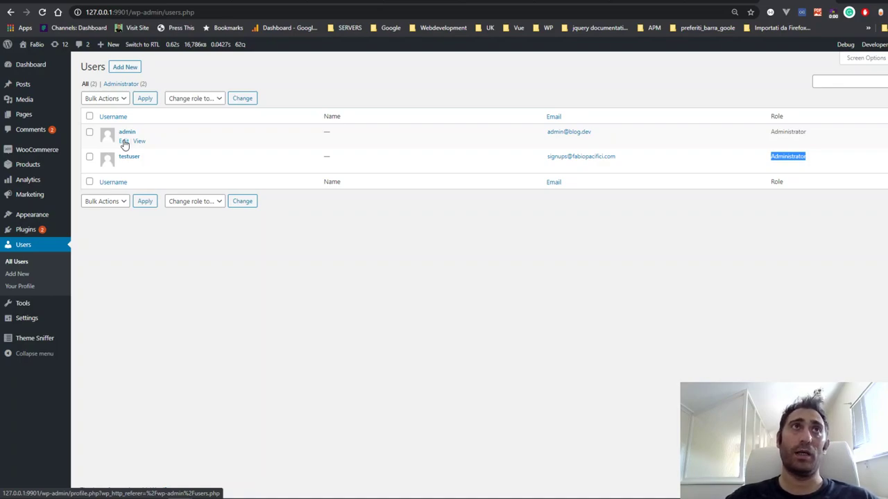
left_click(186, 167)
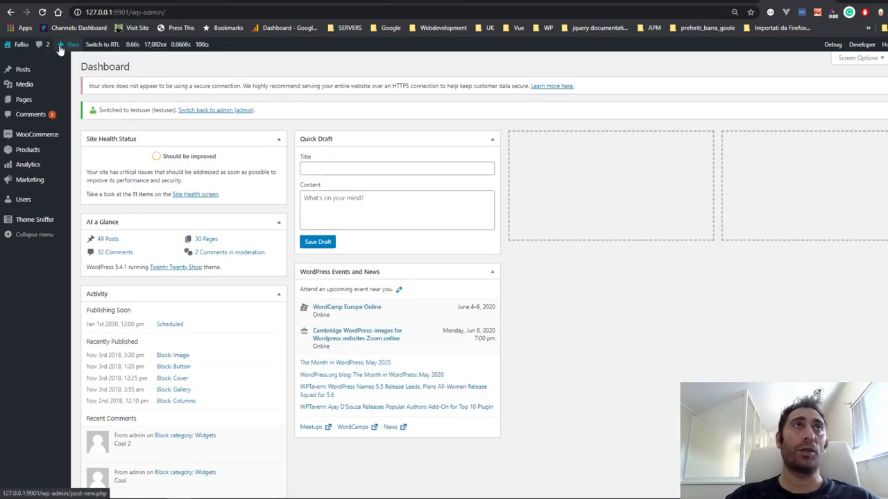
Step: Load the update-core.php address as testuser to confirm it redirects to the Dashboard
mouse_move(8, 51)
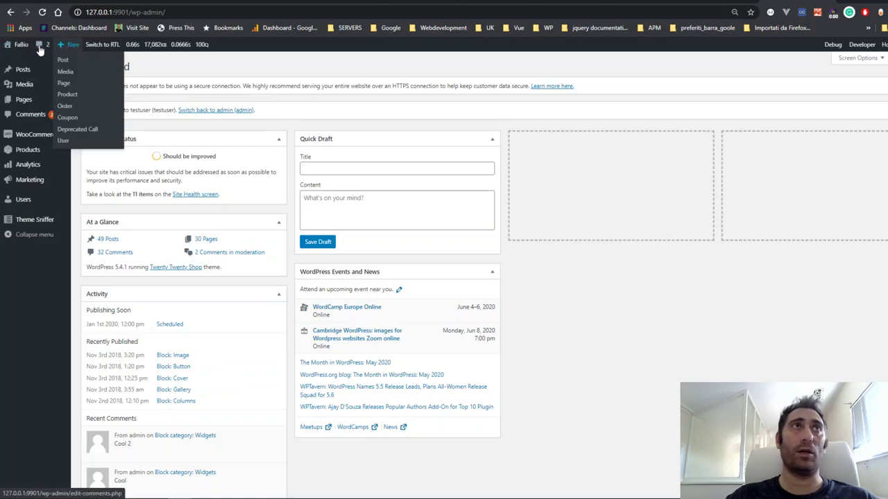
left_click(186, 11)
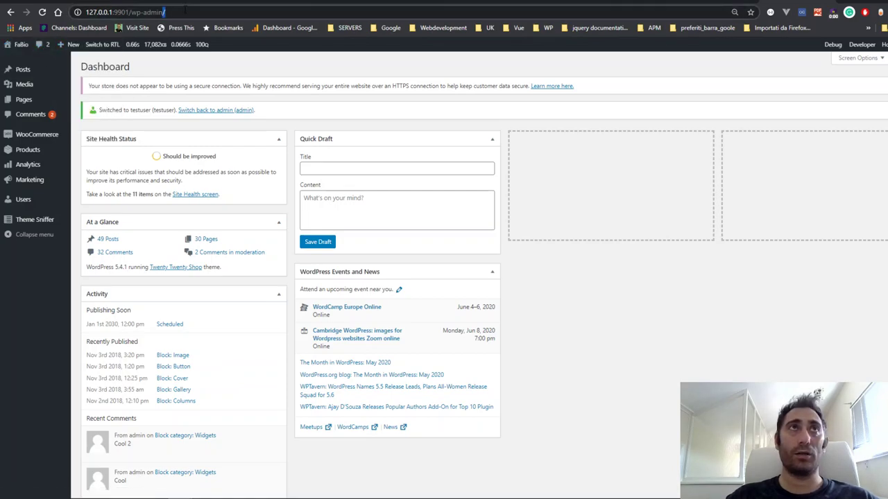
key("ctrl+a")
key("ctrl+v")
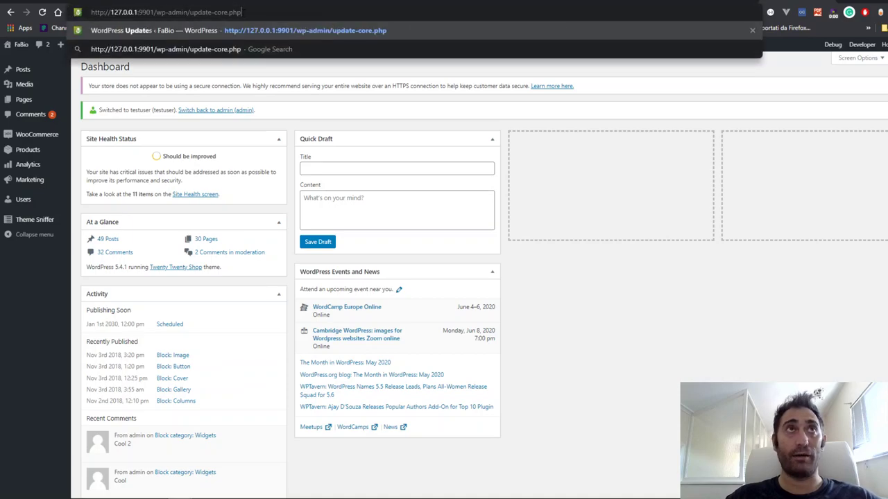
key("Return")
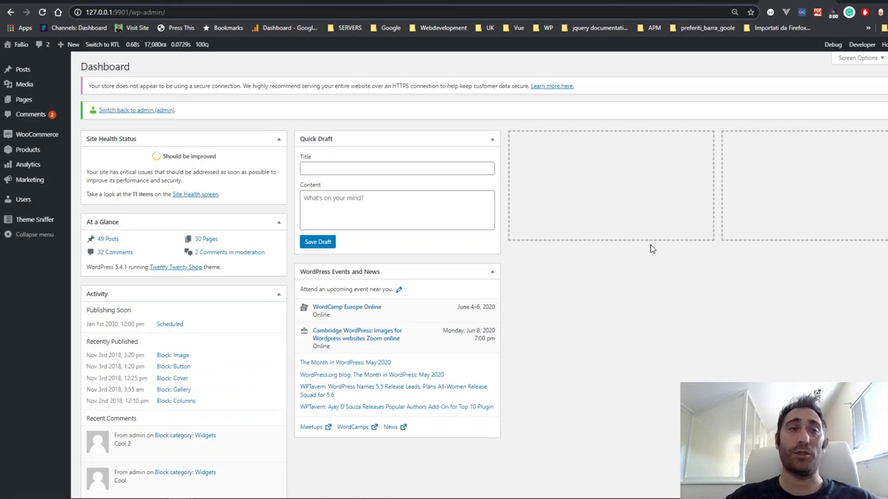
scroll(649, 248, "down", 3)
scroll(648, 250, "down", 2)
scroll(644, 250, "up", 5)
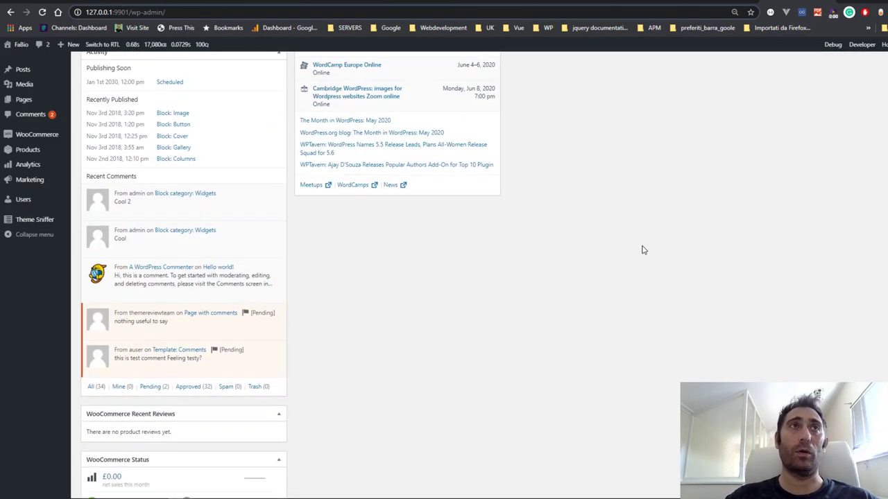